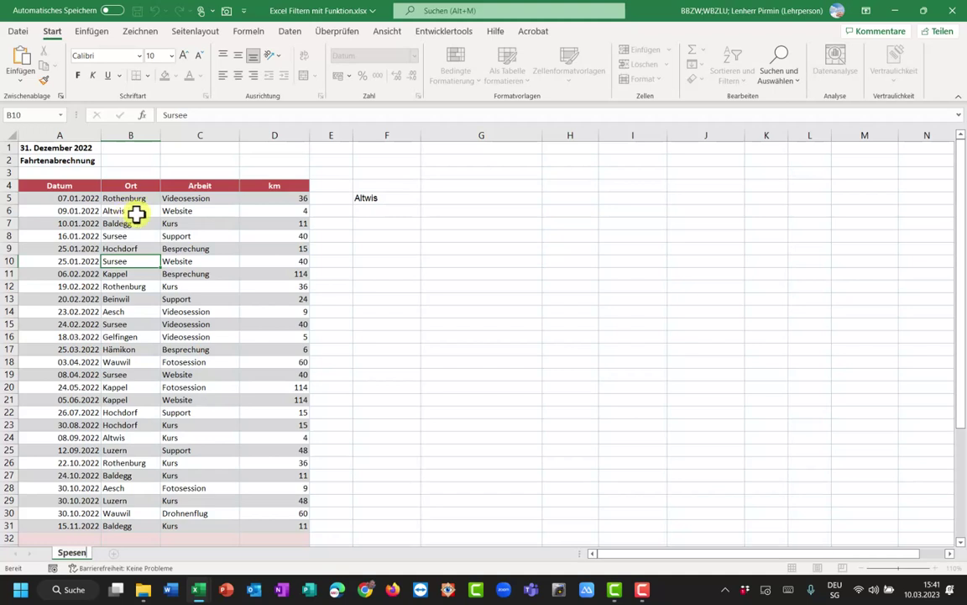
Enter =FILTER(A4:D31;B4:B31=F5) in G5 to spill the two Altwis trips into G5:J6
click(390, 198)
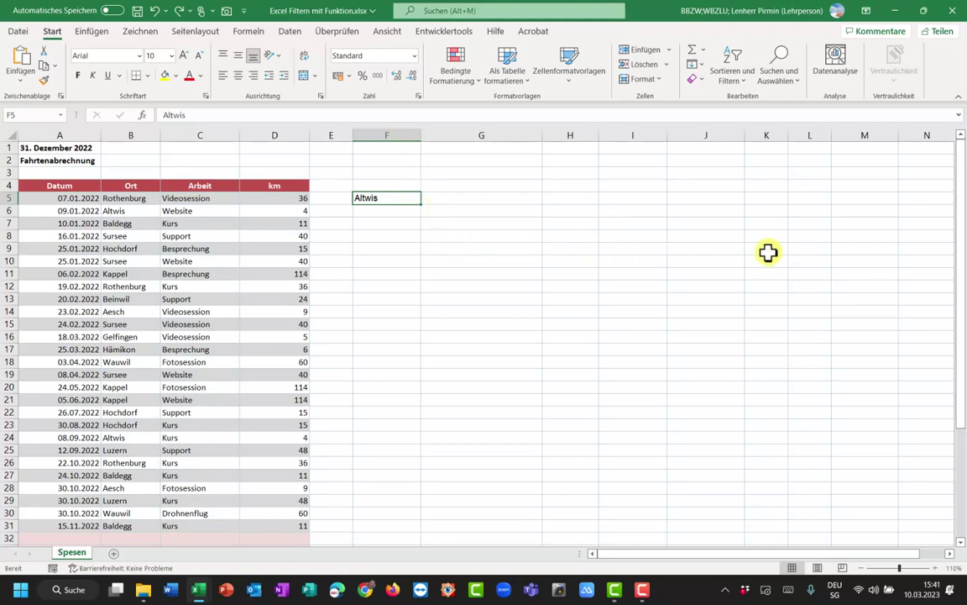
click(472, 202)
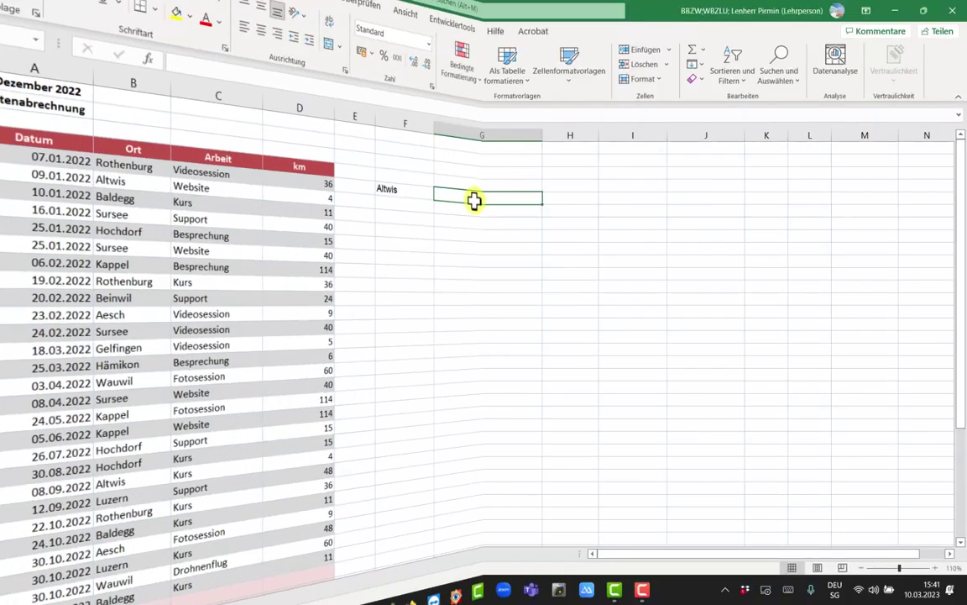
text(=)
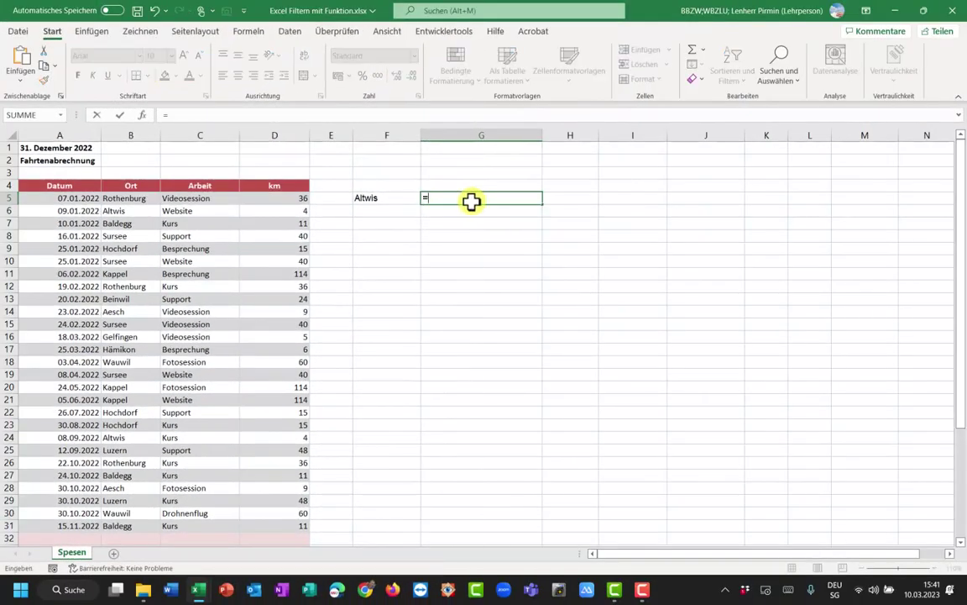
text(filte)
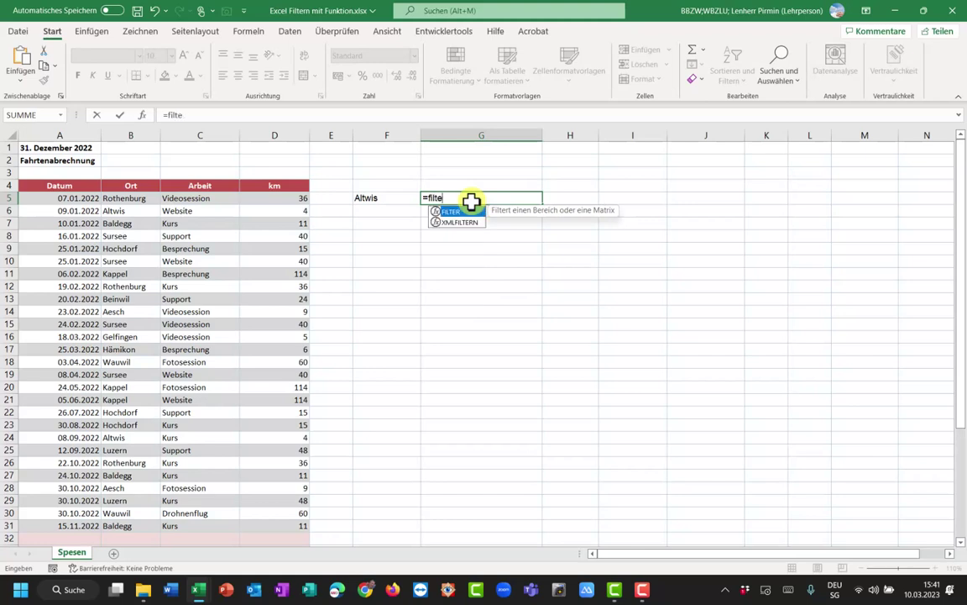
text(r()
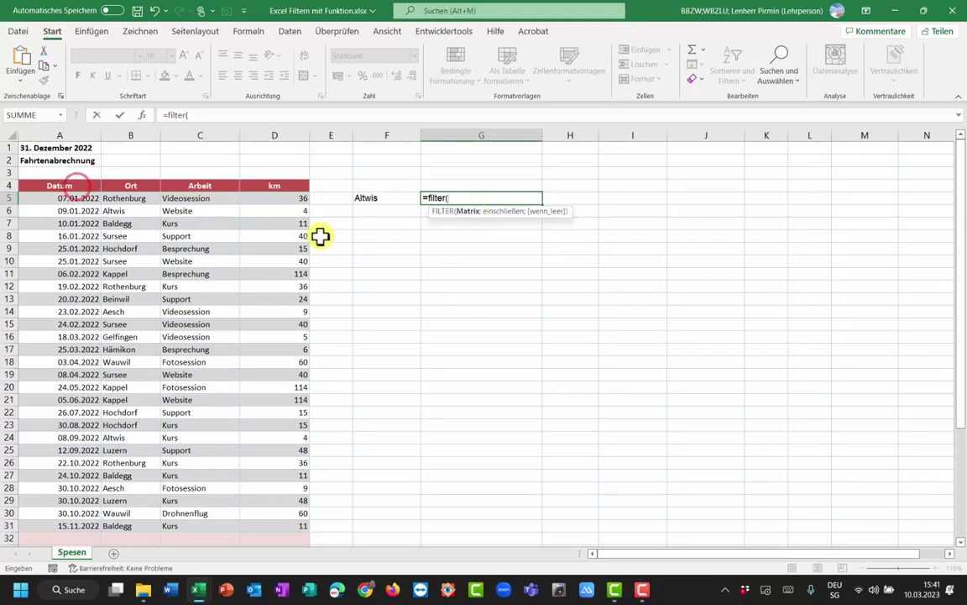
drag(77, 187, 276, 522)
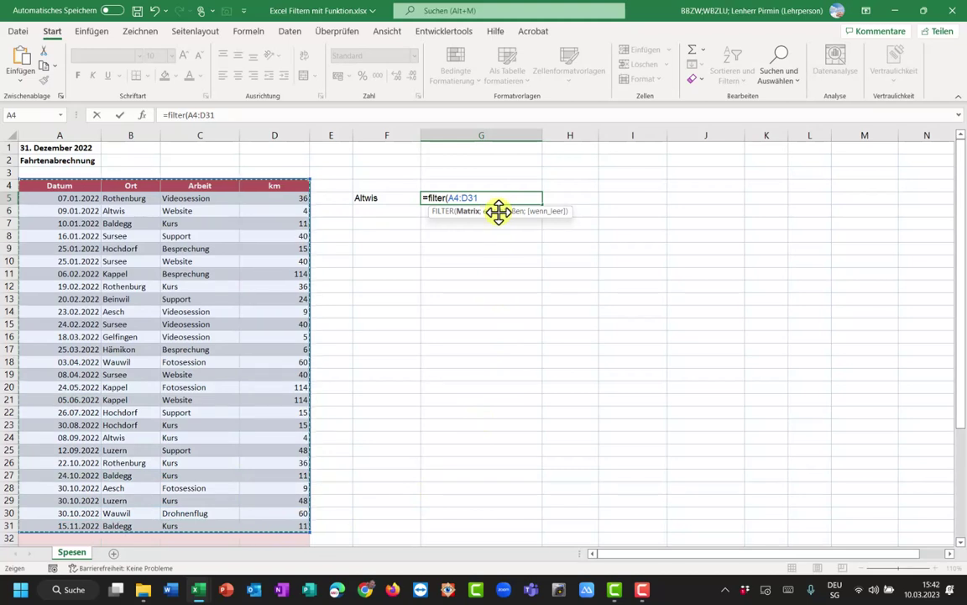
text(;)
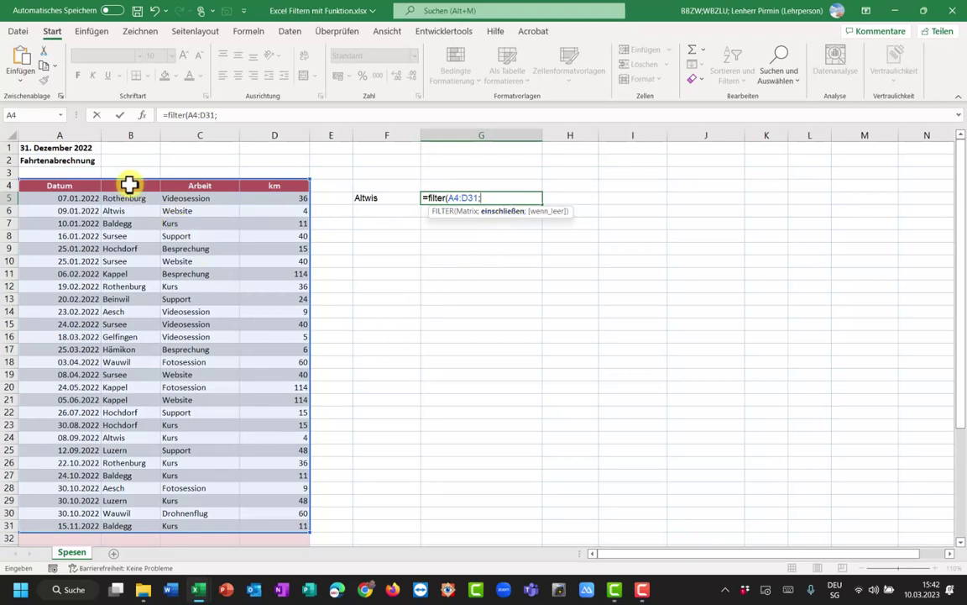
drag(131, 185, 137, 525)
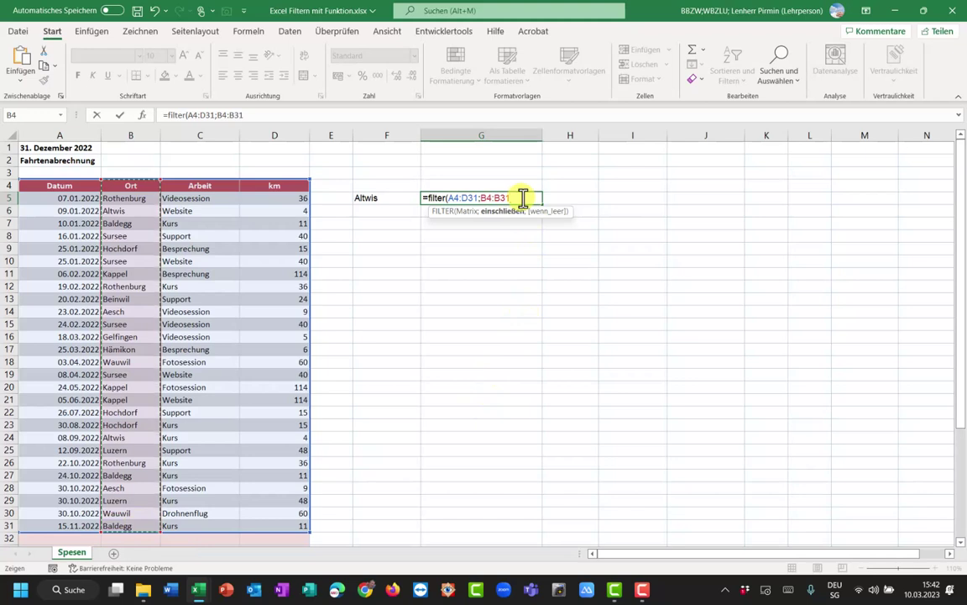
text(=)
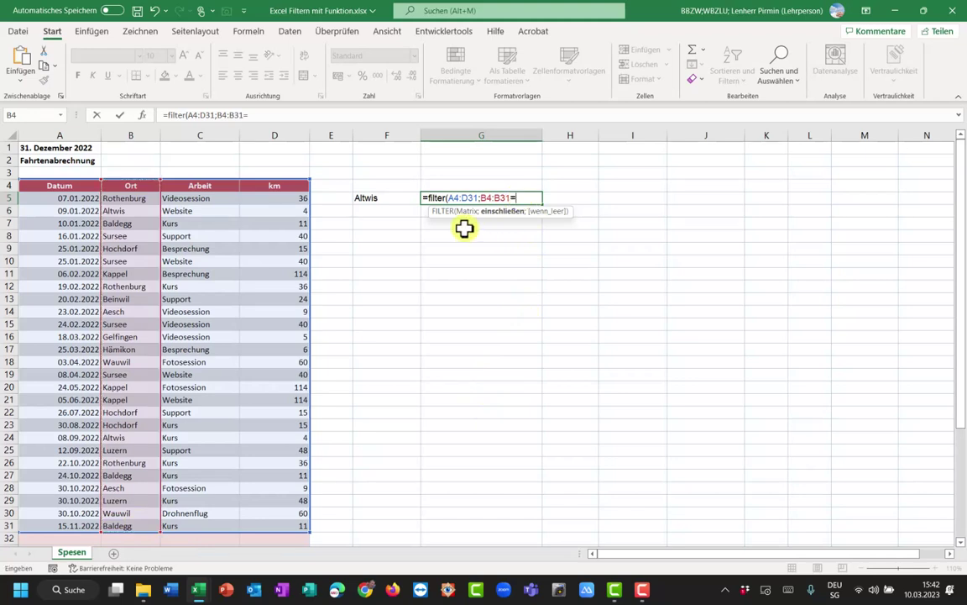
click(382, 198)
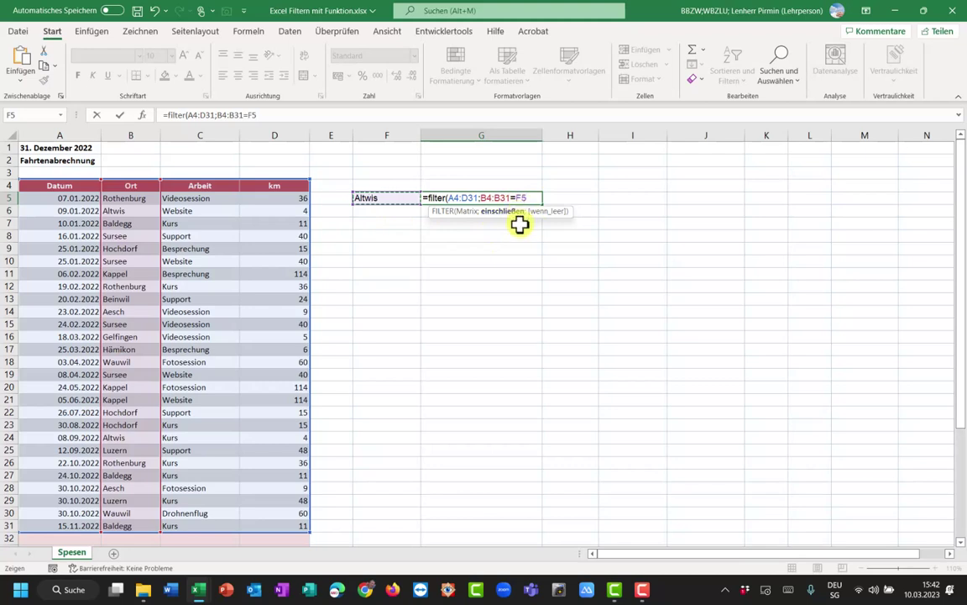
text())
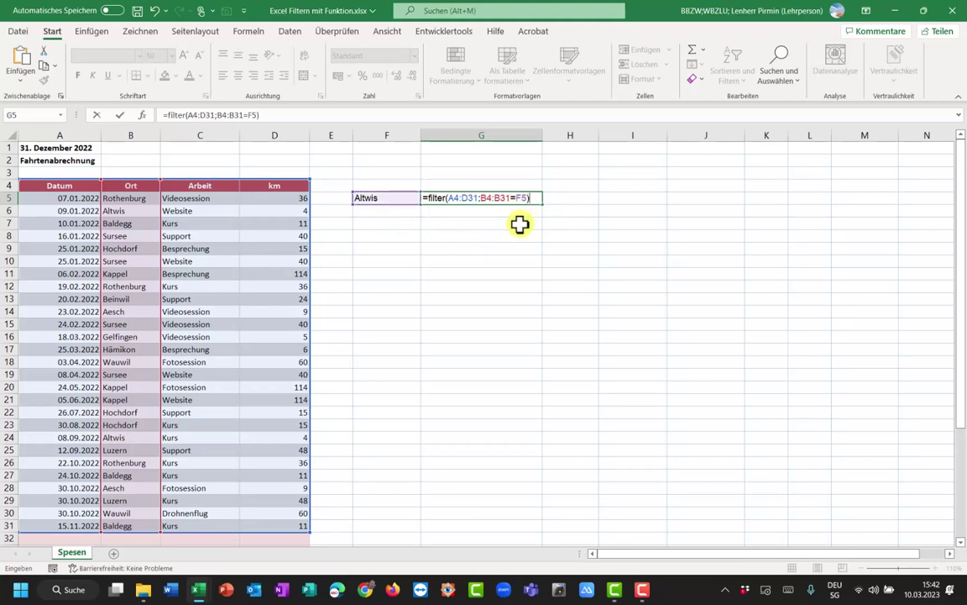
key(Return)
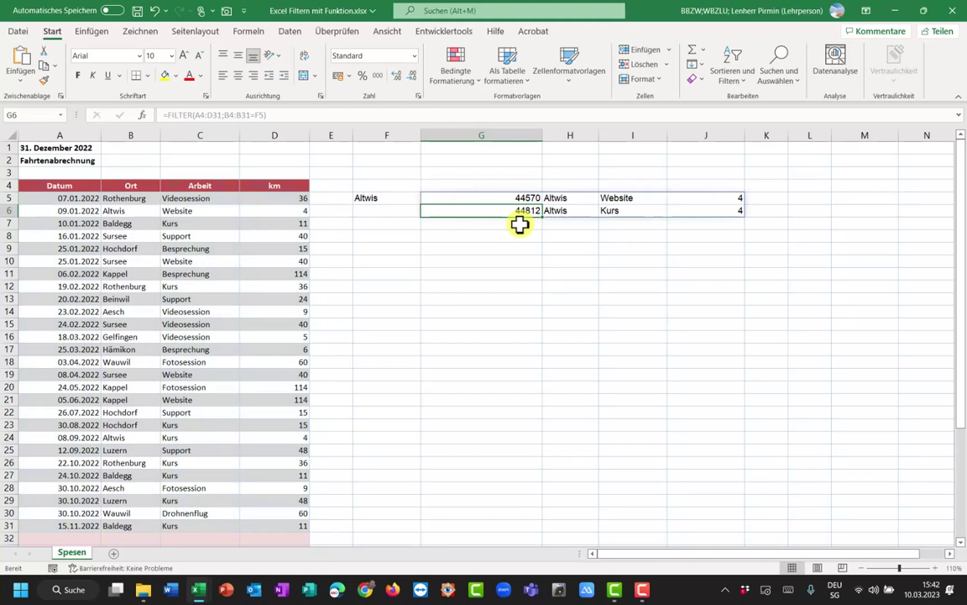
Enter Sursee in F5 so the spill shows the four Sursee trips in G5:J8
click(390, 198)
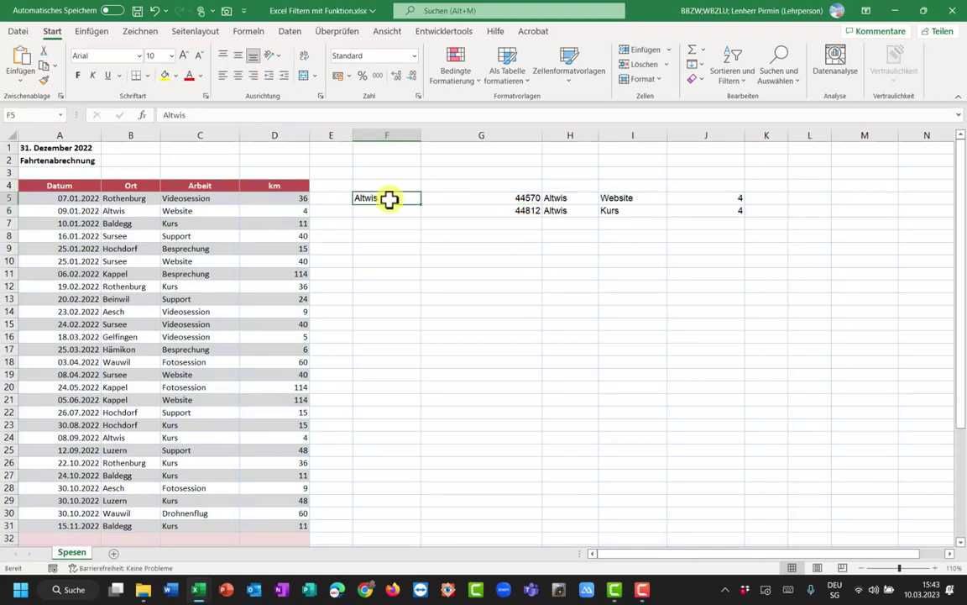
click(386, 197)
text(Sursee)
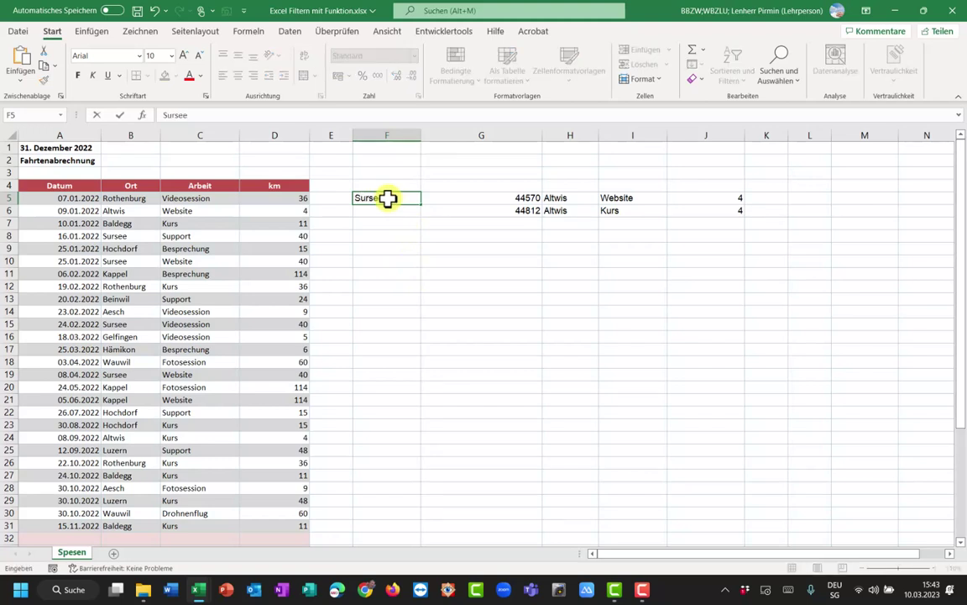
key(Return)
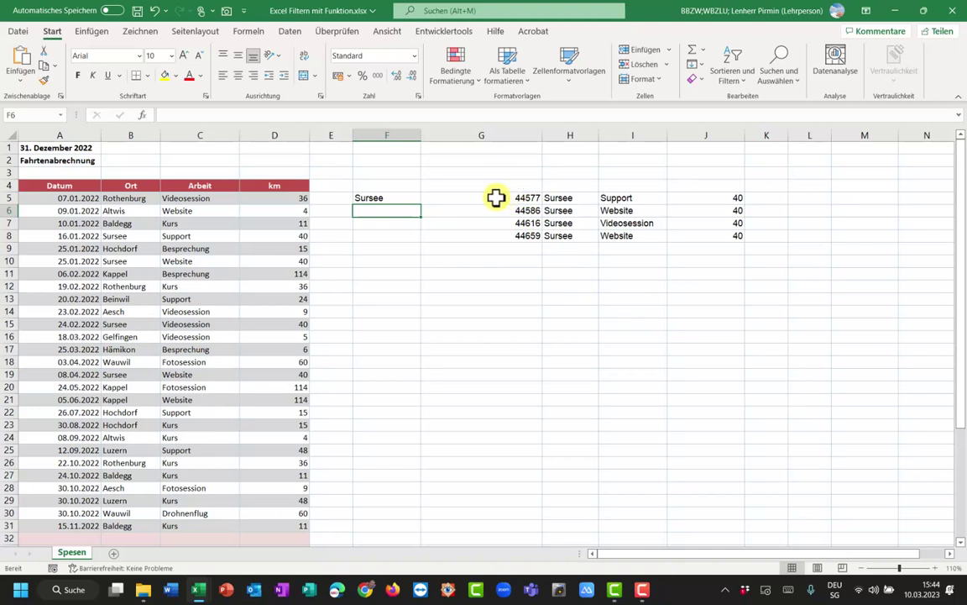
Format column G with the Datum, kurz number format so dates display as short dates
click(503, 137)
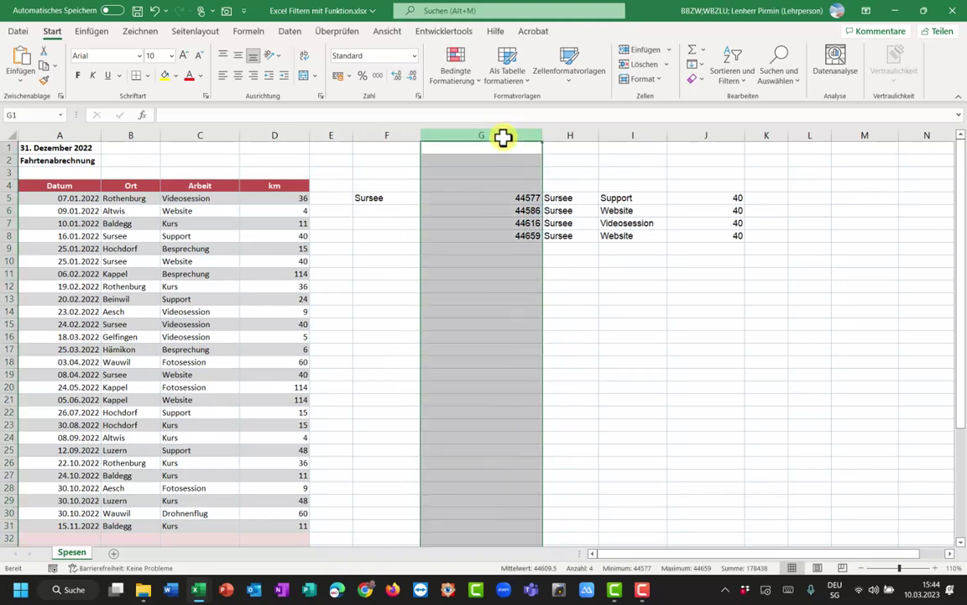
click(414, 56)
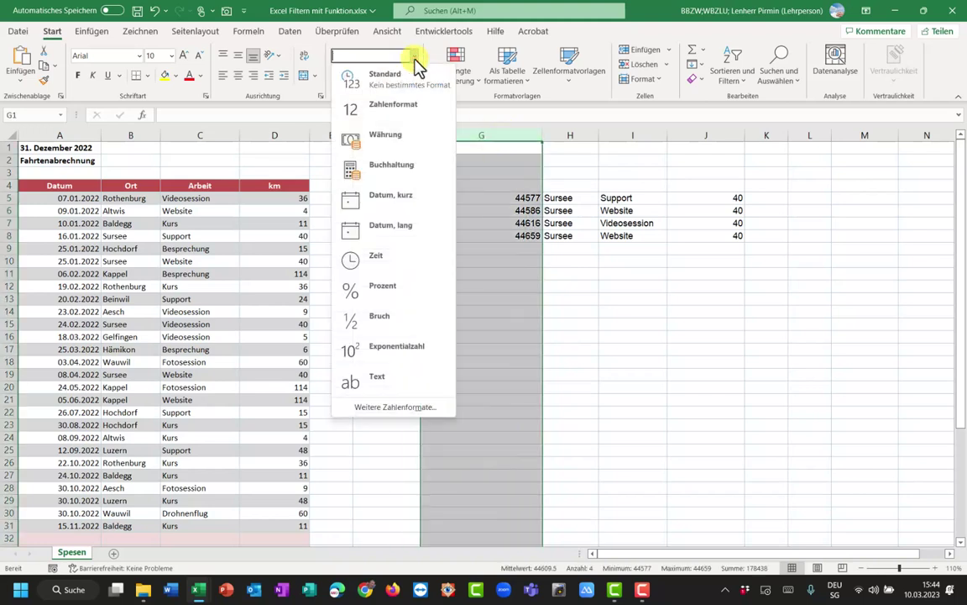
click(386, 200)
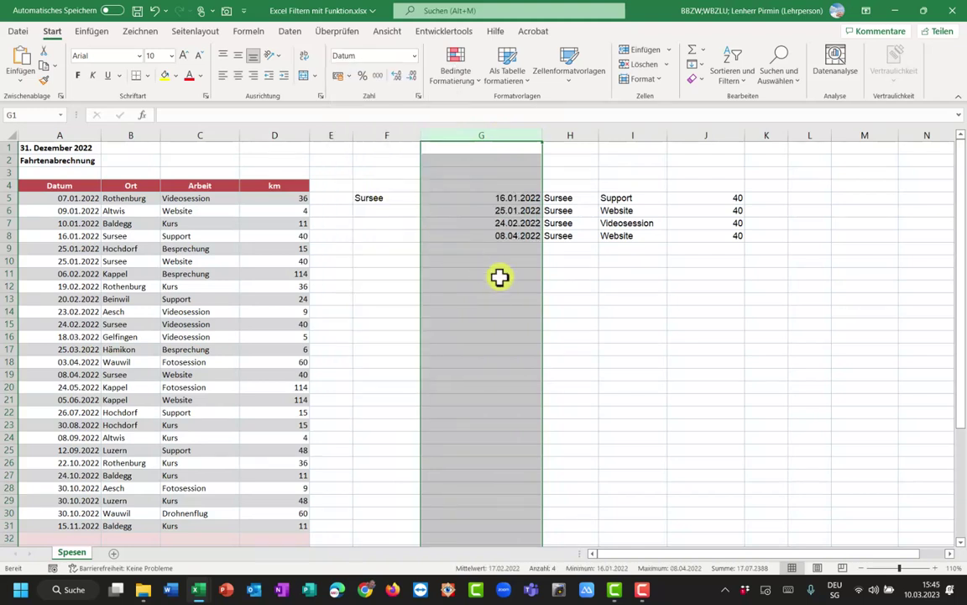
click(570, 348)
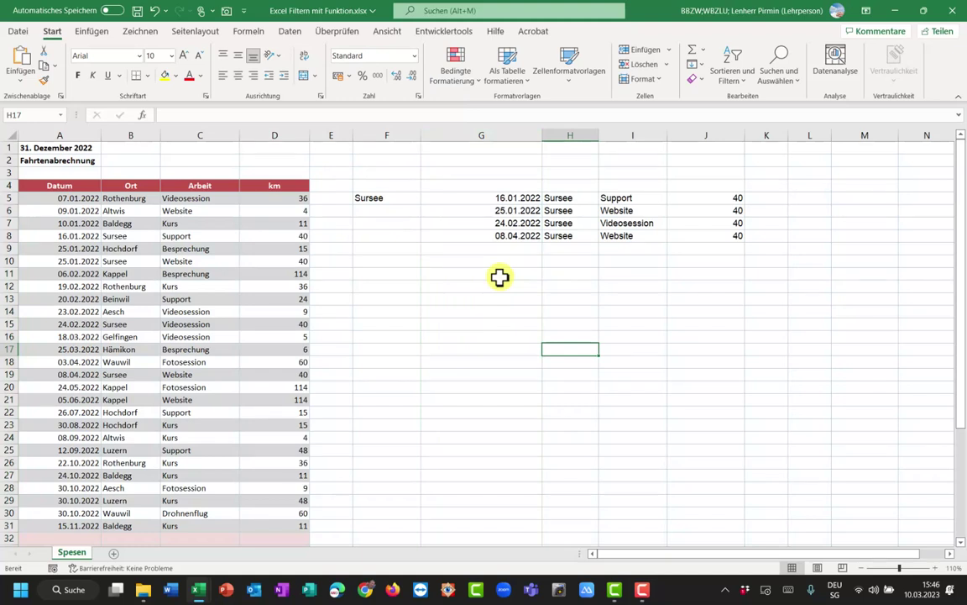
Set the place in F5 back to Altwis
click(384, 199)
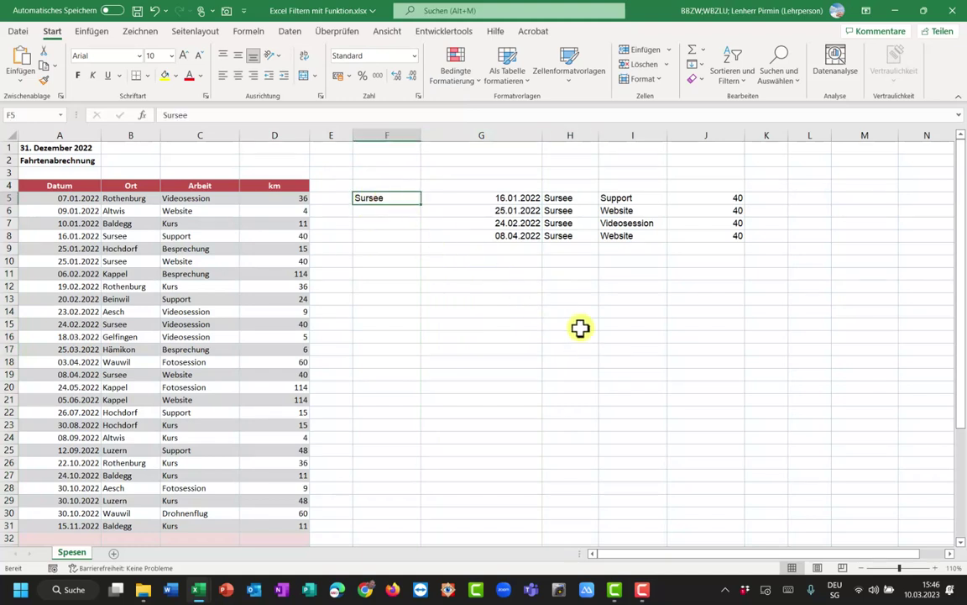
text(Altwis)
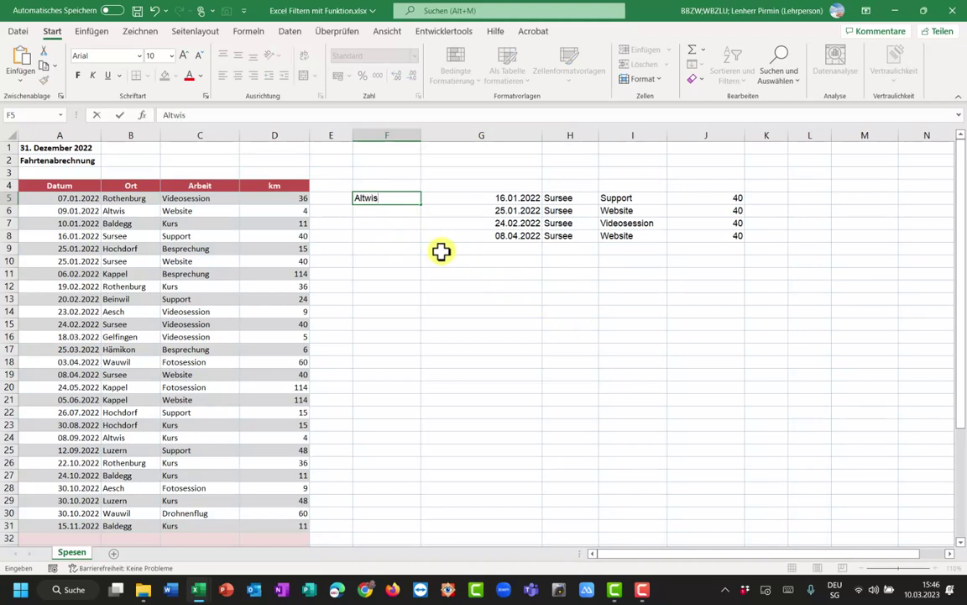
key(Return)
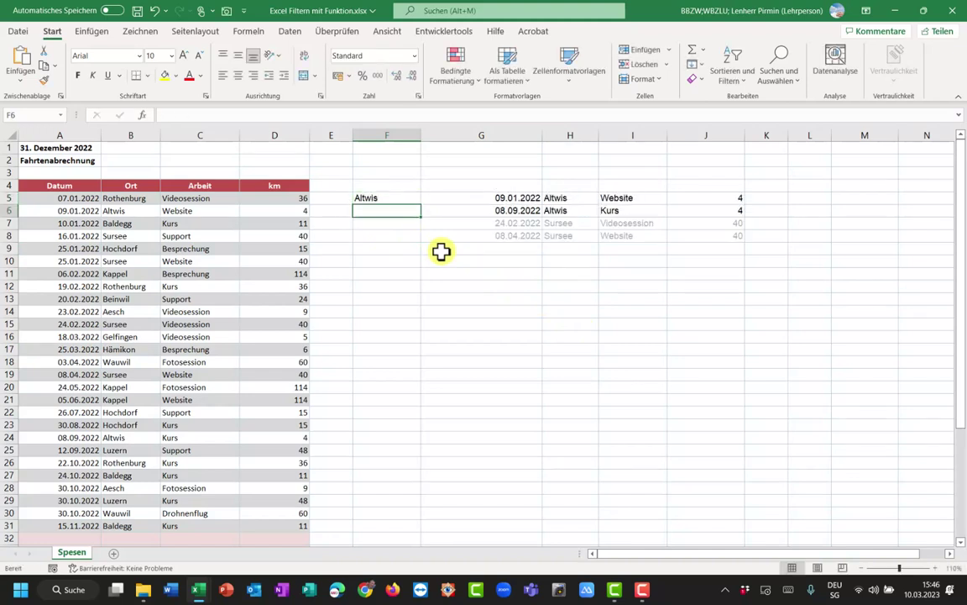
Insert today's date into G8 with Ctrl+period
click(492, 237)
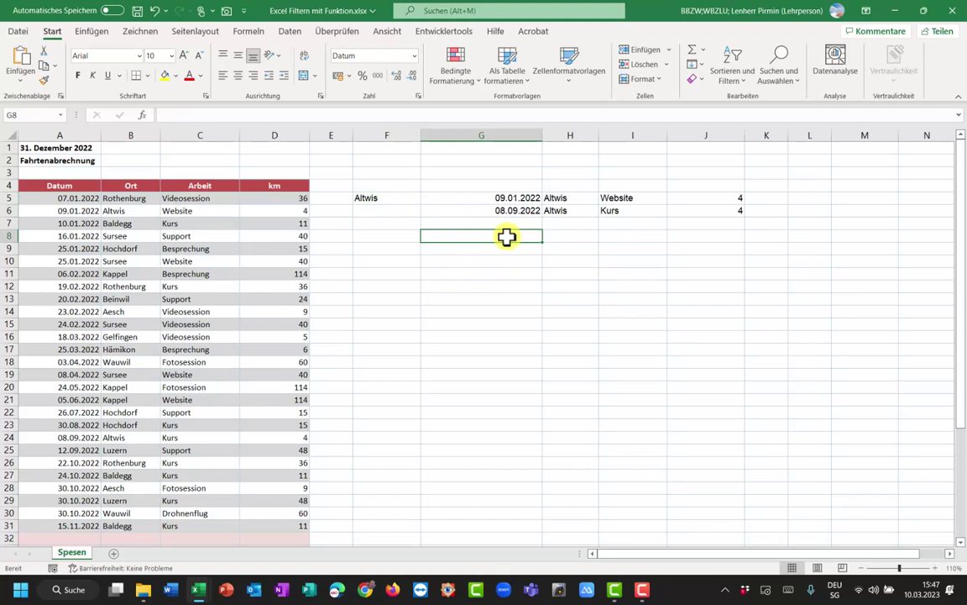
key(ctrl+period)
key(Return)
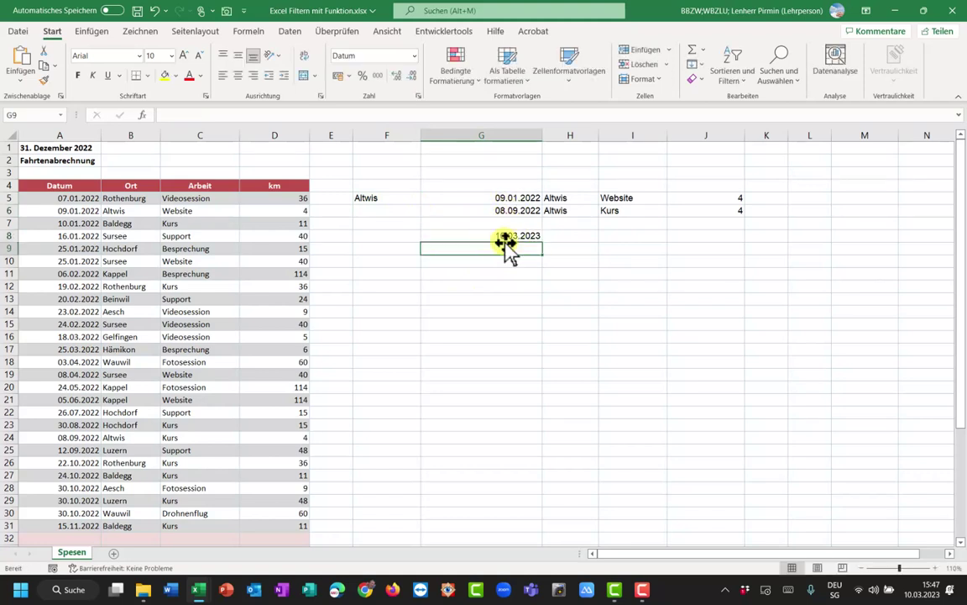
Set the place in F5 to Sursee
click(397, 197)
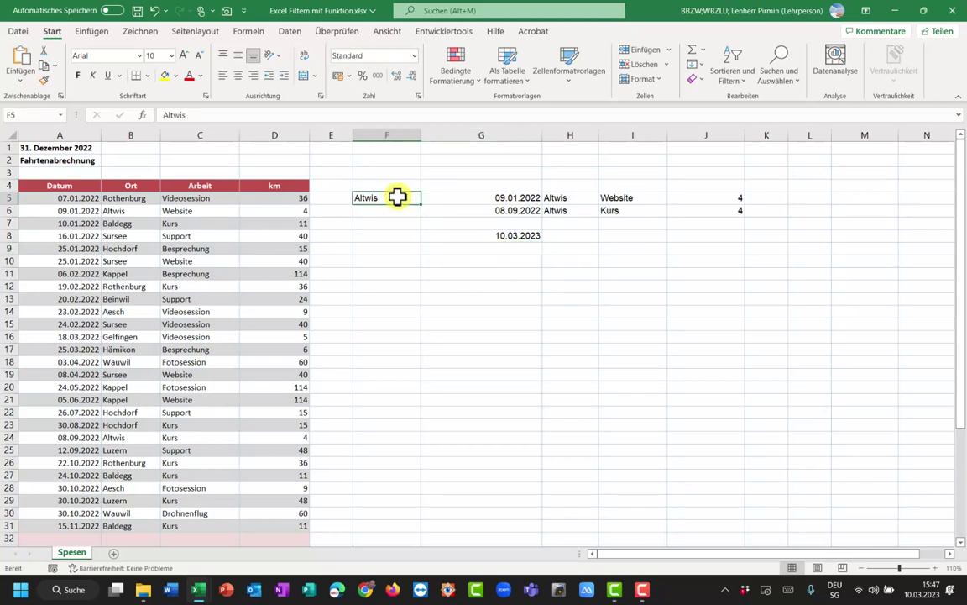
text(Sursee)
key(Return)
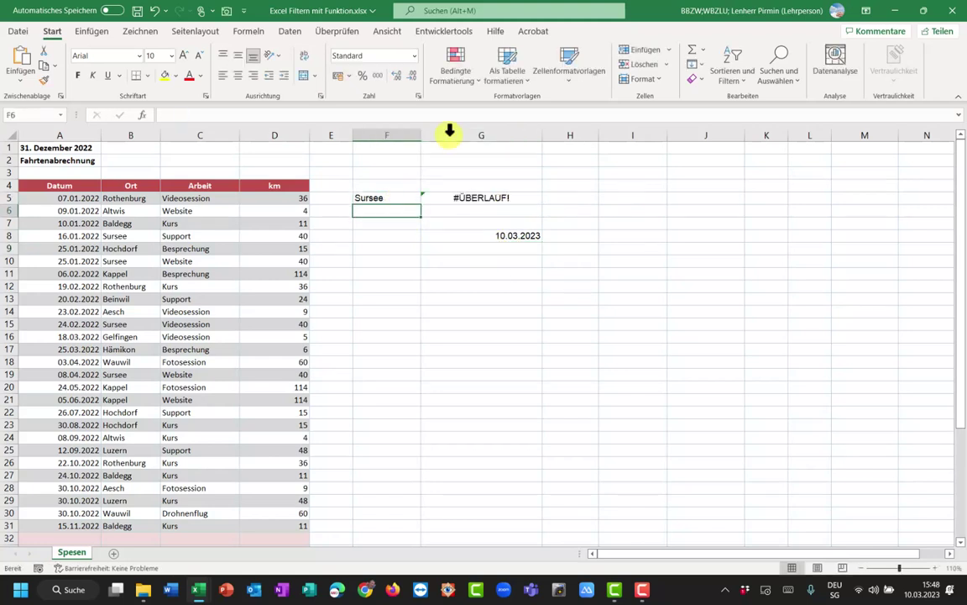
Delete the 10.03.2023 date that blocks the spilled FILTER results
click(497, 199)
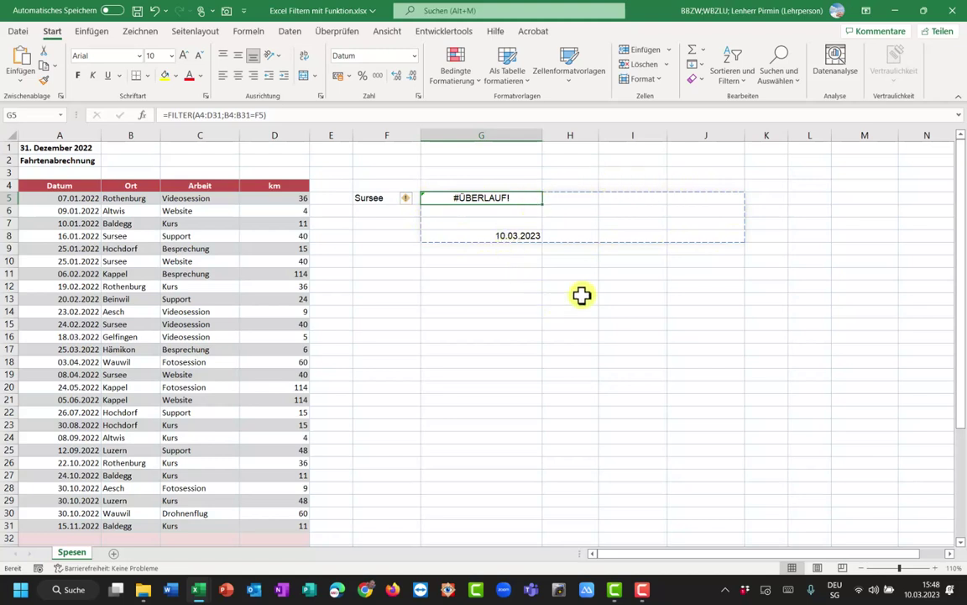
click(527, 235)
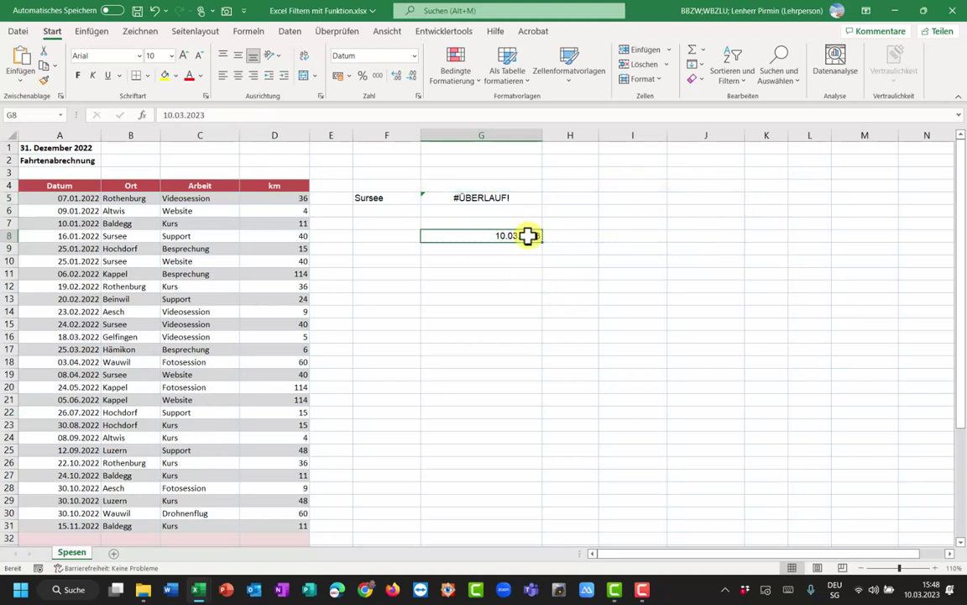
key(BackSpace)
key(Return)
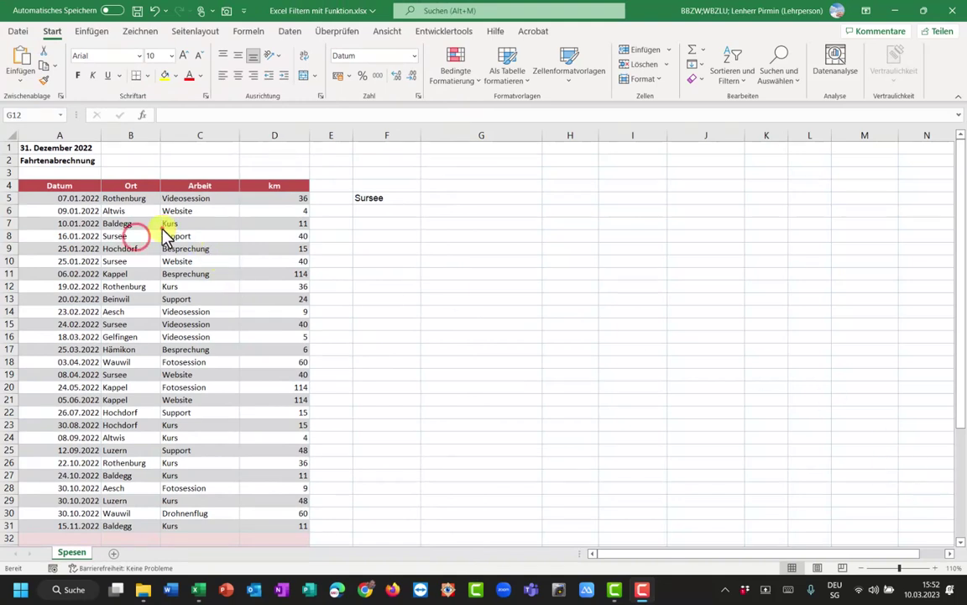
Format the trip list $A$4:$D$31 as a table with headers using a table style
click(135, 236)
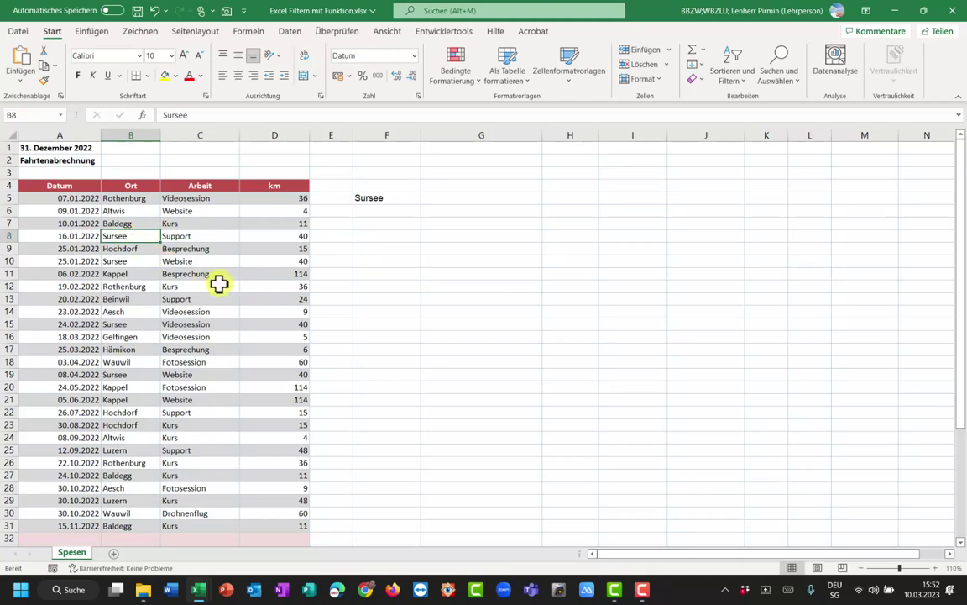
click(506, 81)
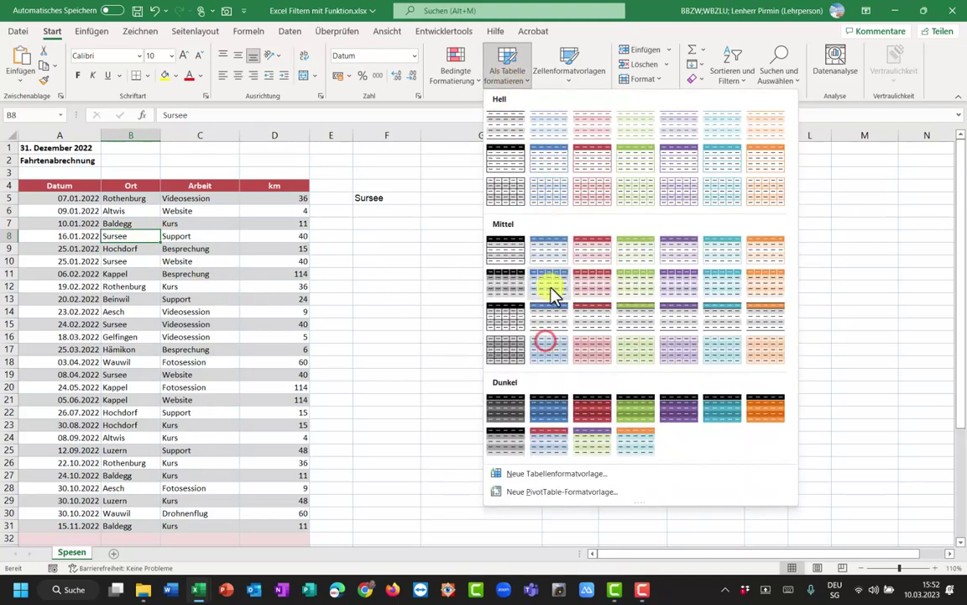
click(548, 346)
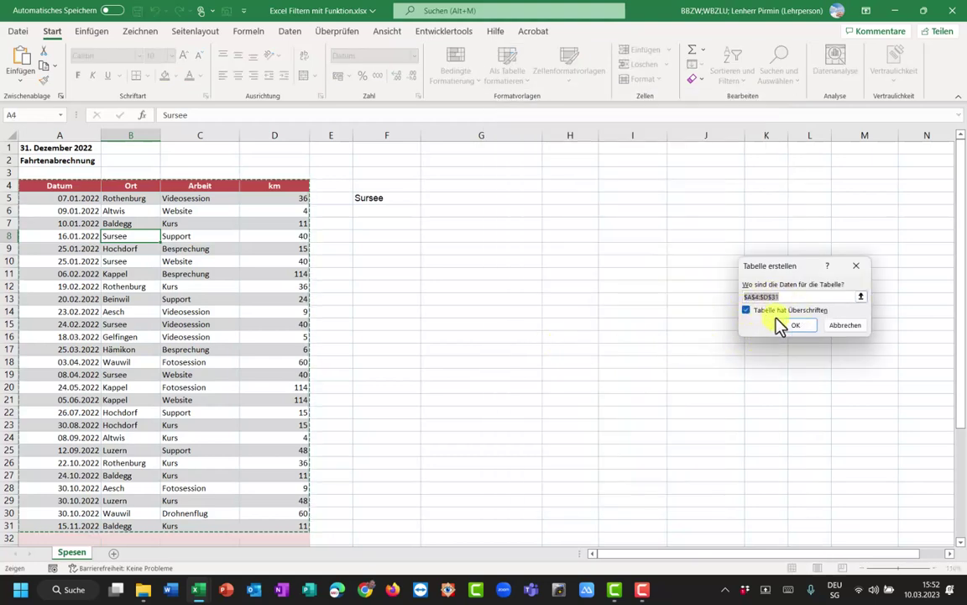
click(791, 328)
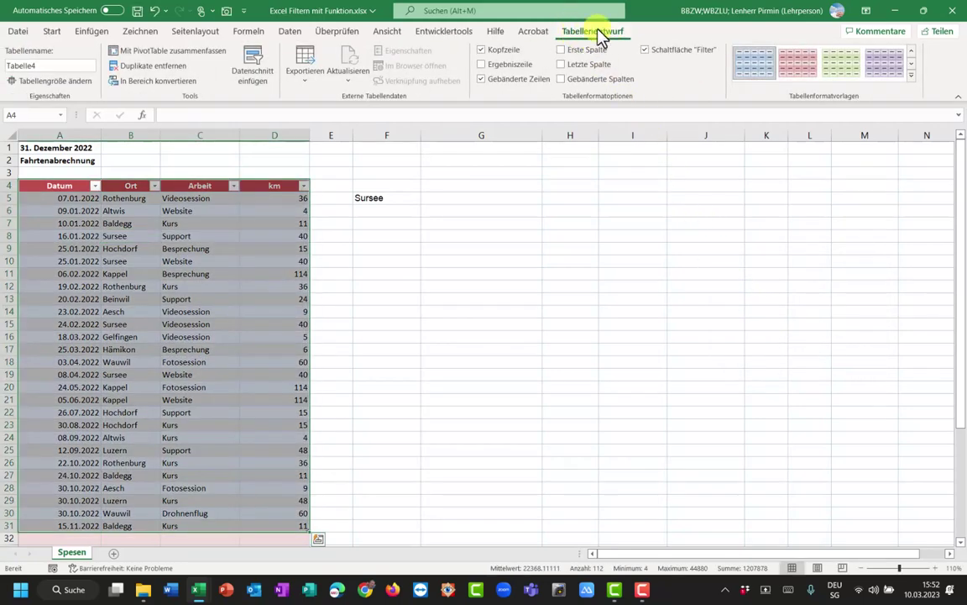
Rename the table from Tabelle4 to Fahrten
click(64, 68)
text(Fahrt)
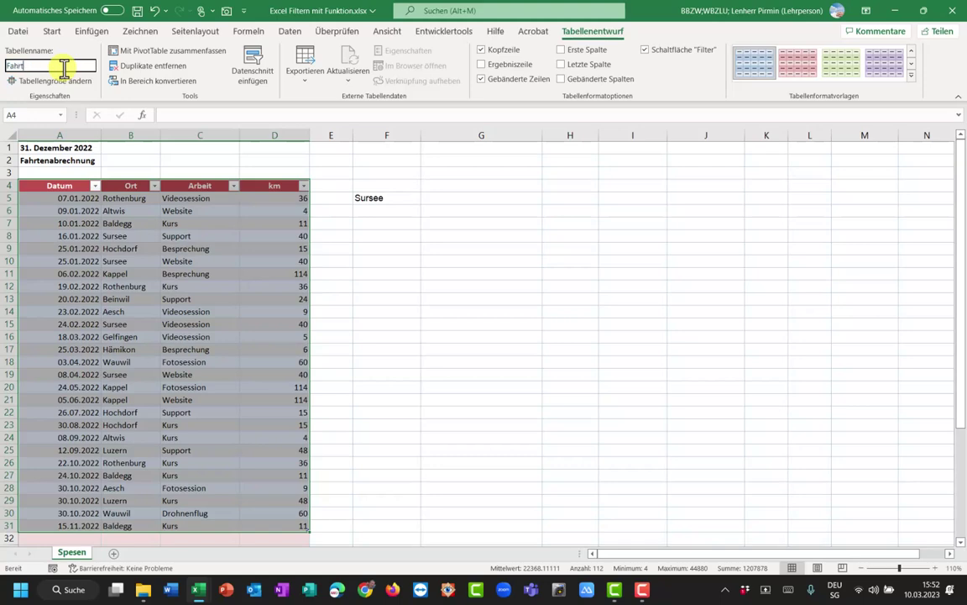
text(en)
drag(444, 198, 323, 290)
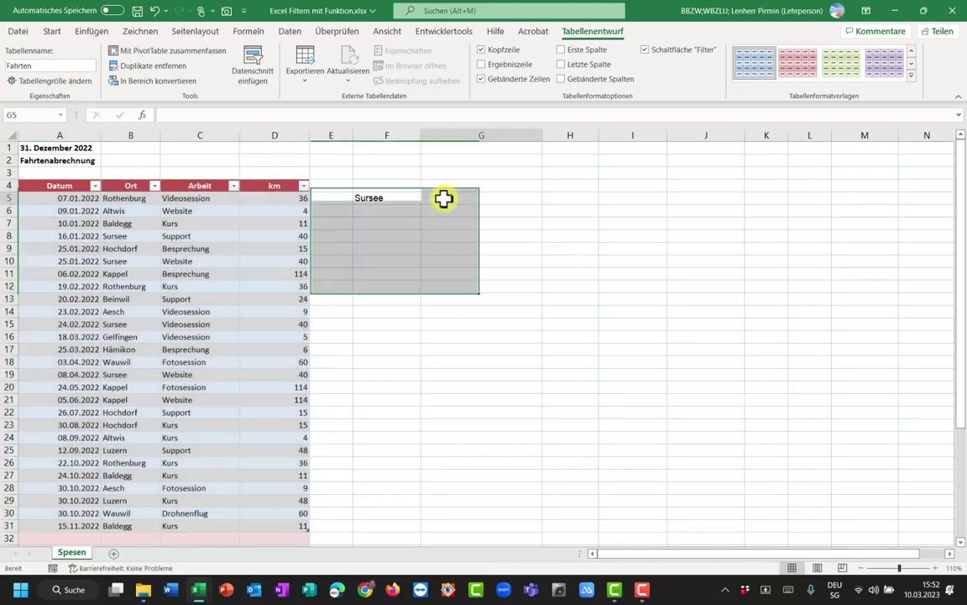
click(444, 198)
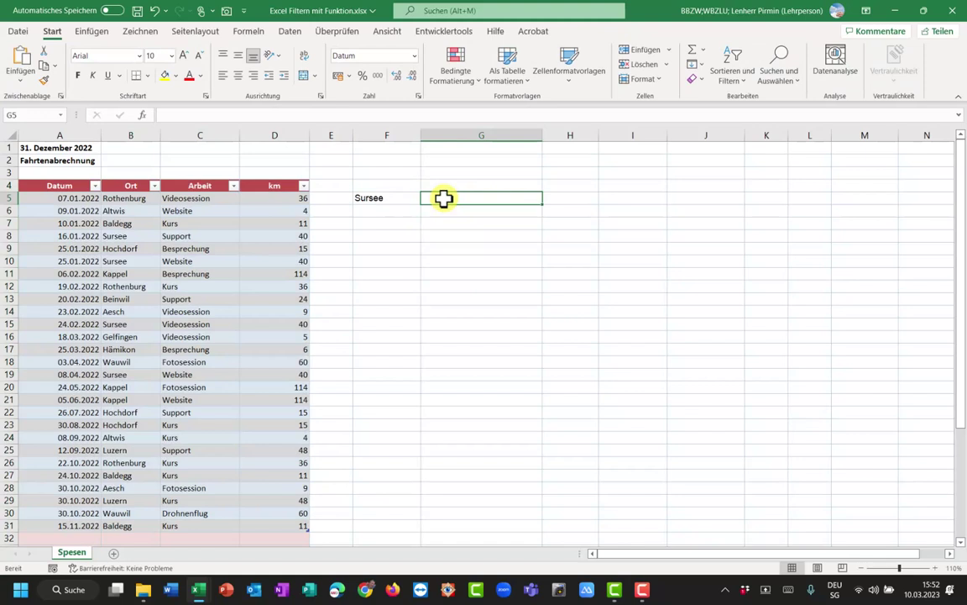
Enter =FILTER(Fahrten[#Alle];Fahrten[[#Alle];[Ort]]=F5) in G5 using the table references
text(=filt)
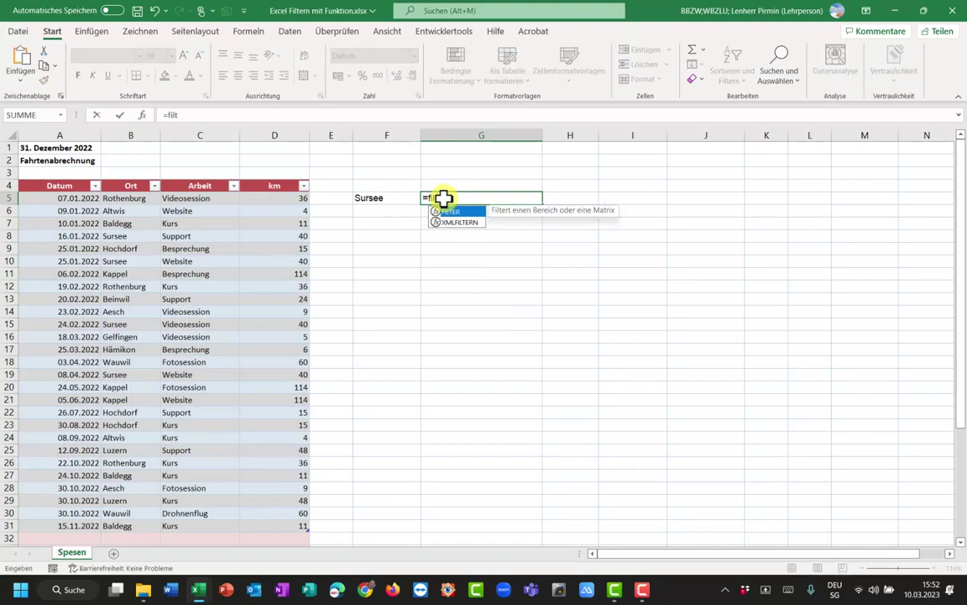
text(er()
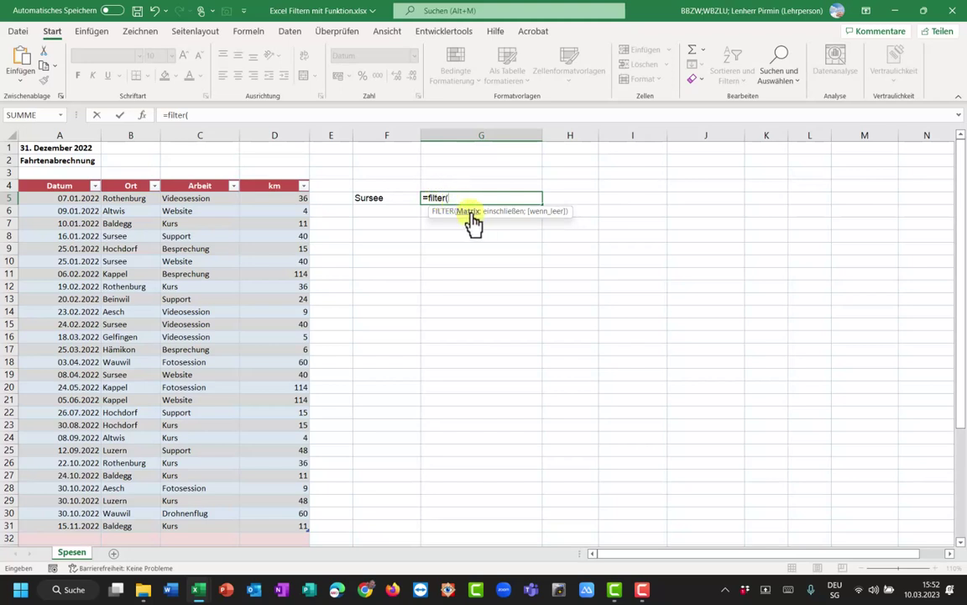
drag(54, 184, 294, 529)
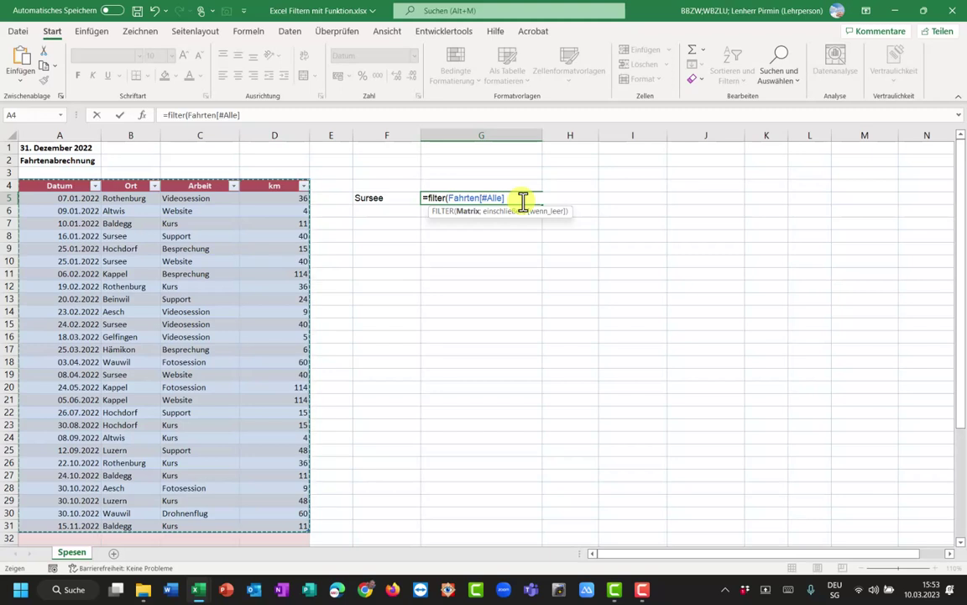
text(;)
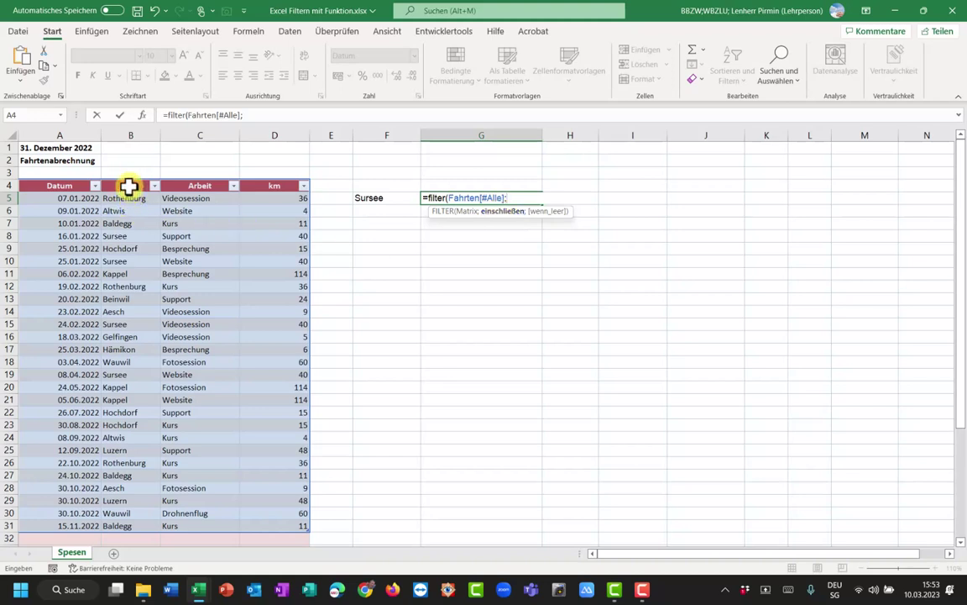
drag(128, 186, 118, 530)
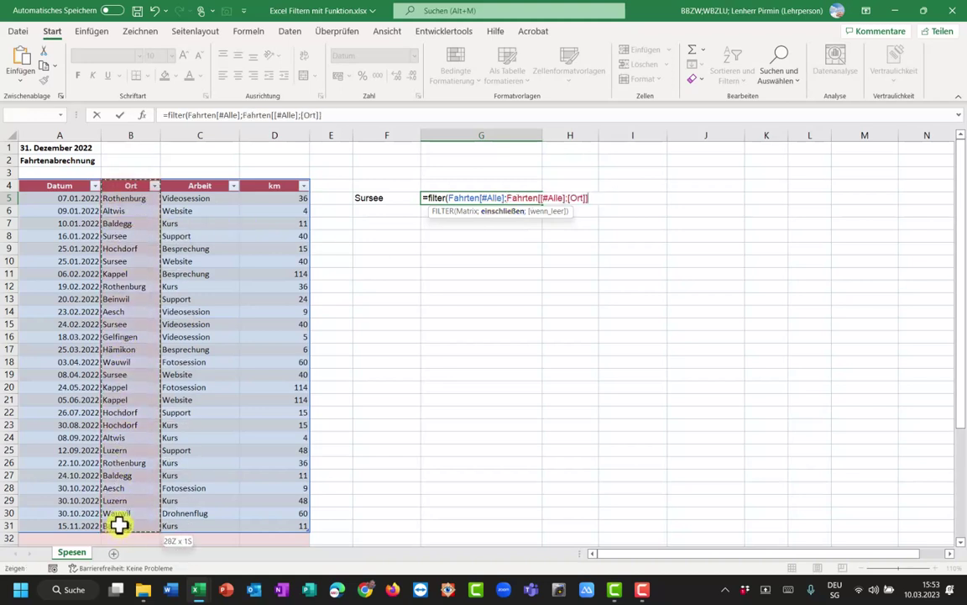
click(604, 202)
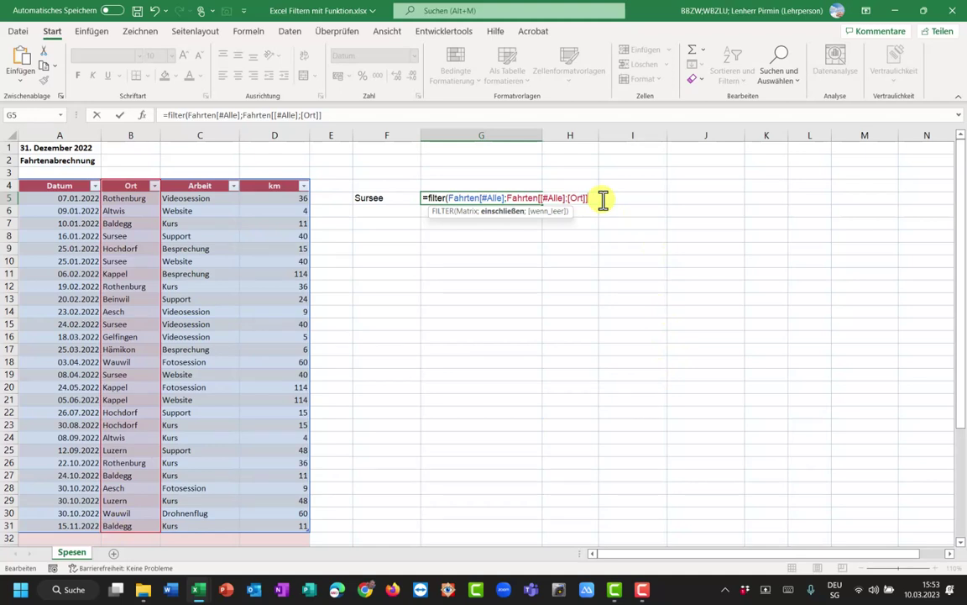
text(=)
click(386, 198)
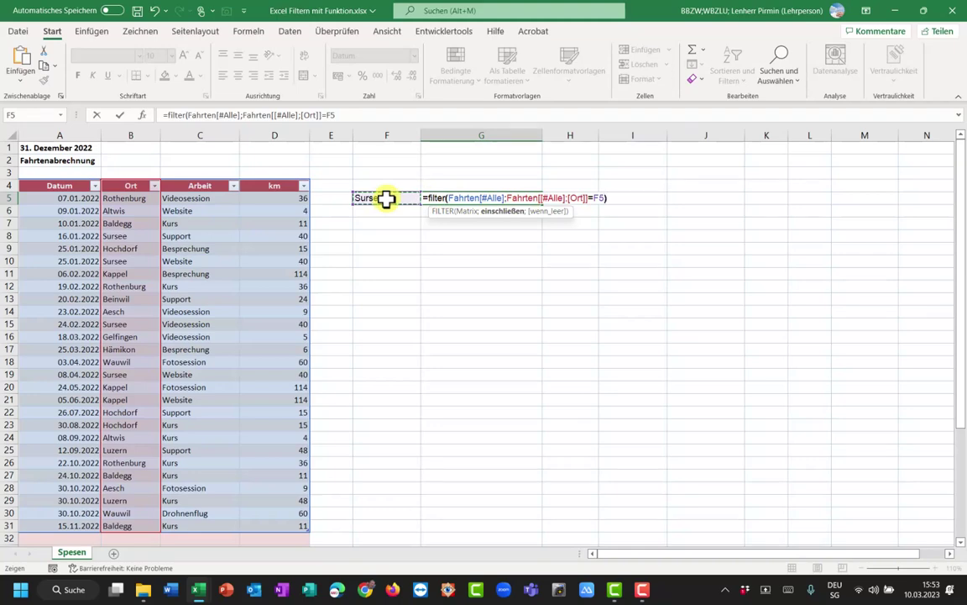
text())
key(Return)
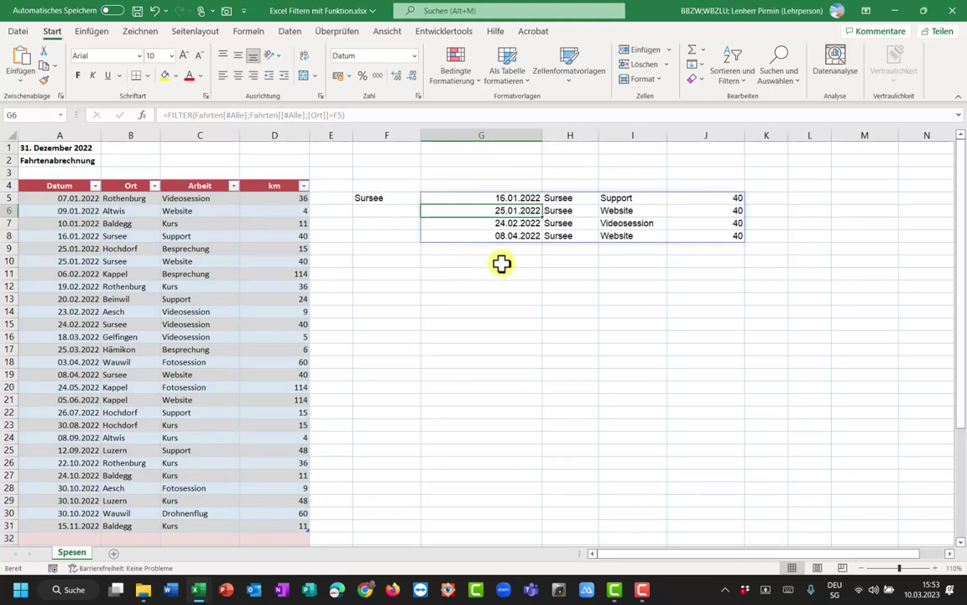
Change F5 to Altwis so the two Altwis trips are listed
click(389, 199)
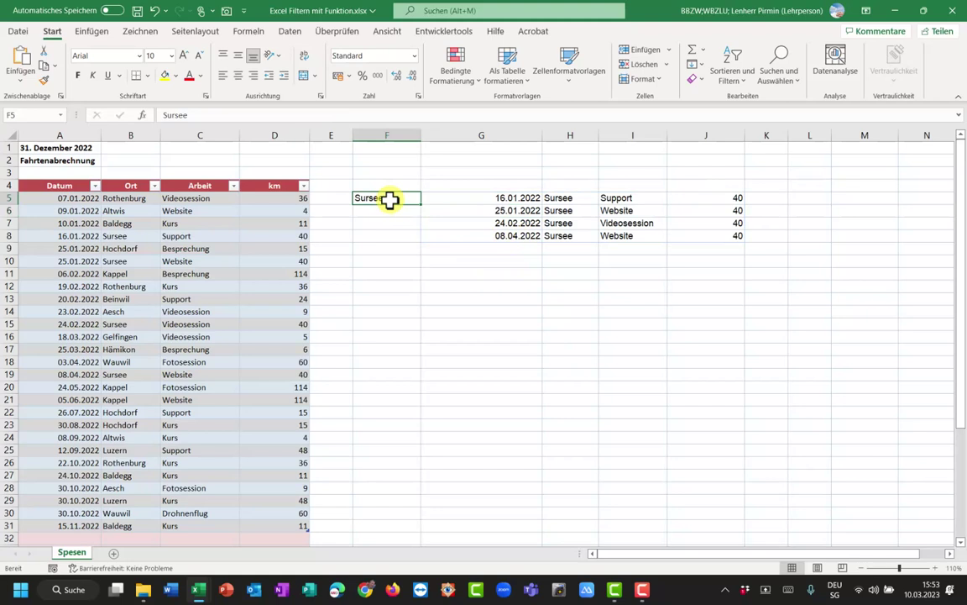
text(Altwi)
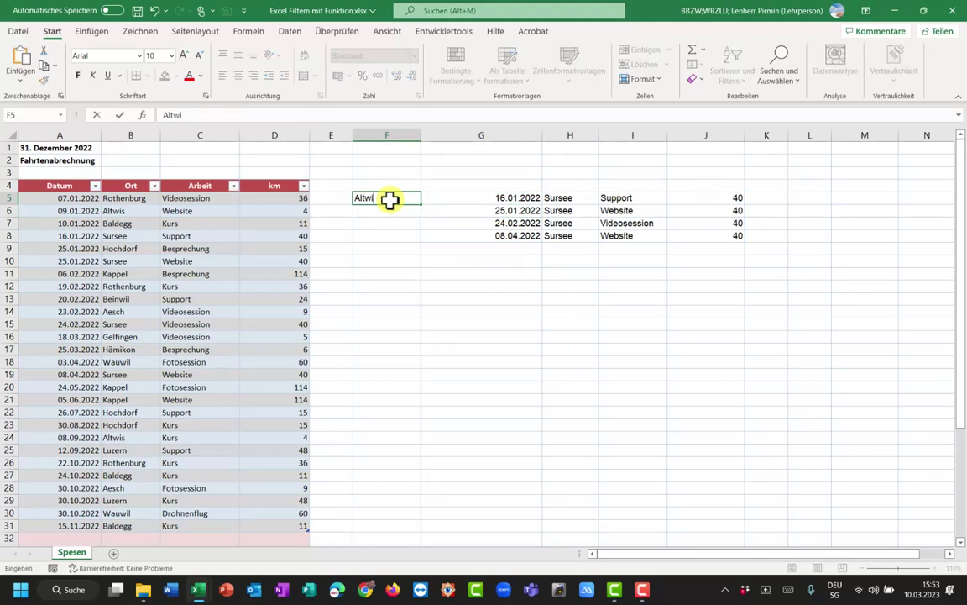
text(s)
key(Return)
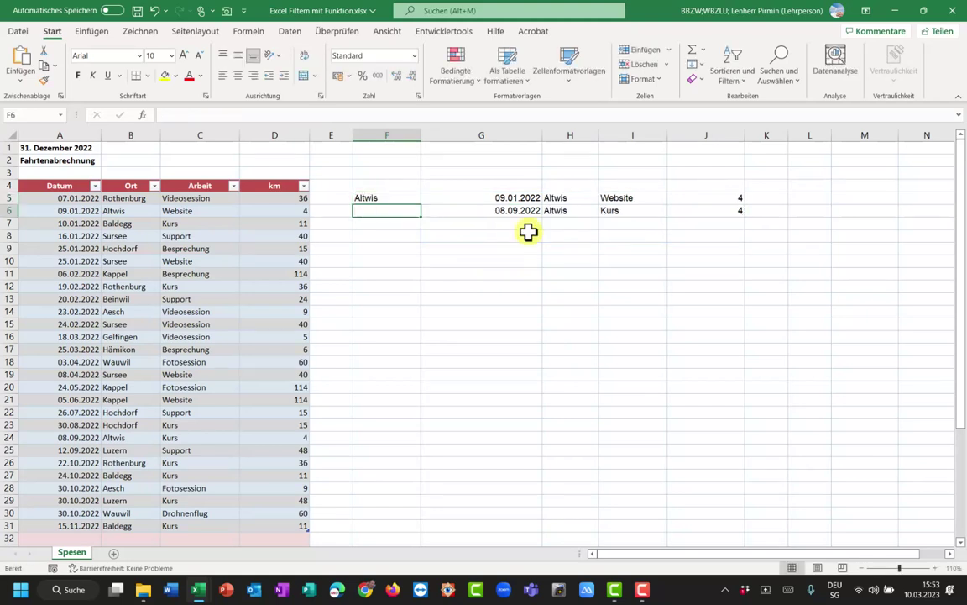